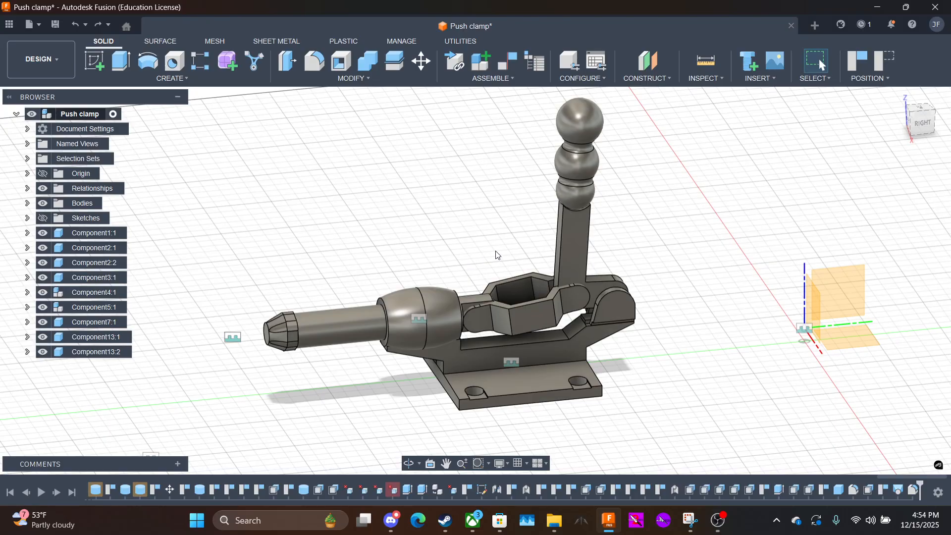
mouse_move(509, 299)
left_mouse_down()
mouse_move(474, 234)
mouse_move(493, 303)
mouse_move(508, 297)
left_mouse_up()
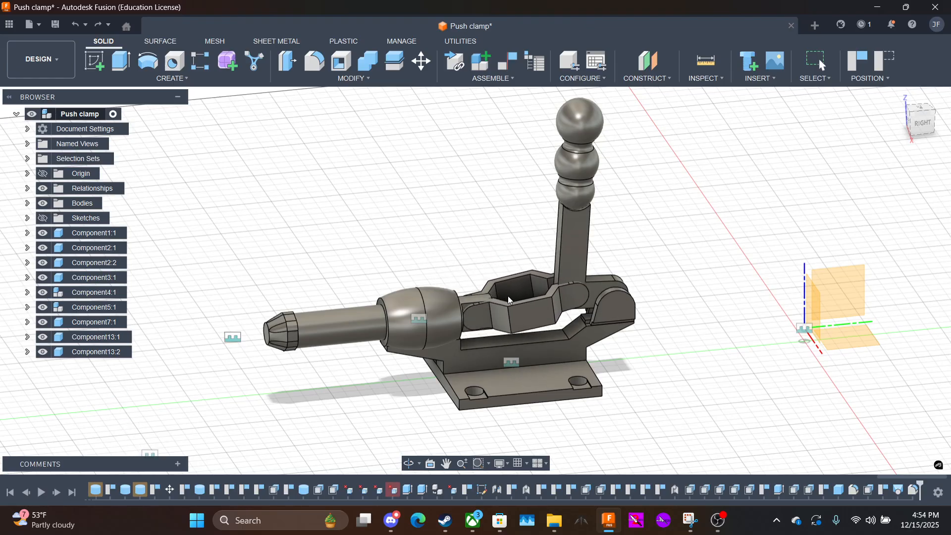
left_click(507, 80)
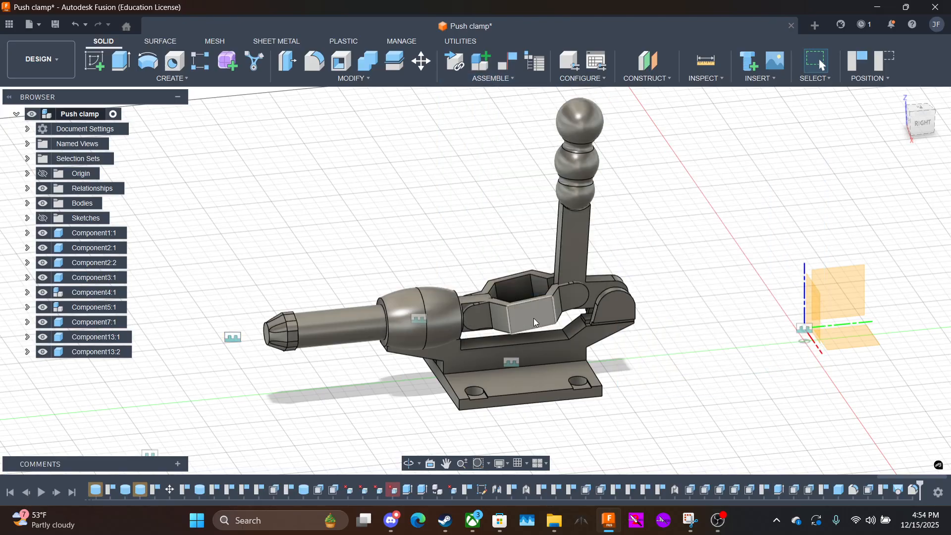
left_click_drag(533, 318, 533, 322)
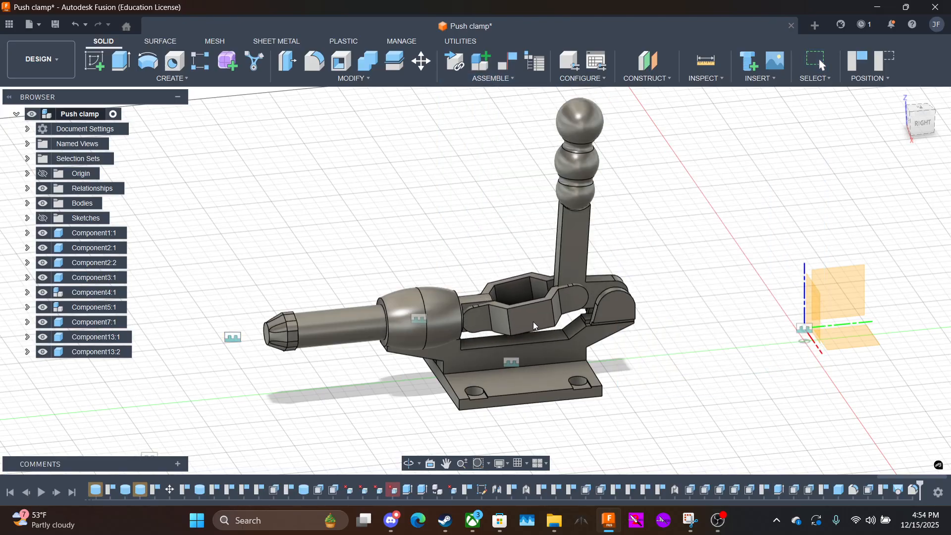
left_click(928, 128)
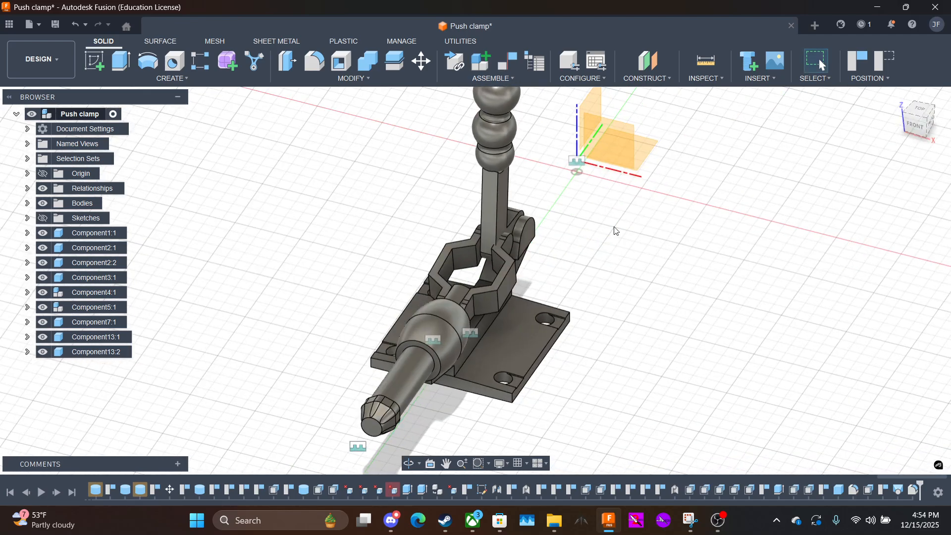
mouse_move(928, 125)
left_mouse_down()
mouse_move(884, 113)
mouse_move(923, 124)
left_mouse_up()
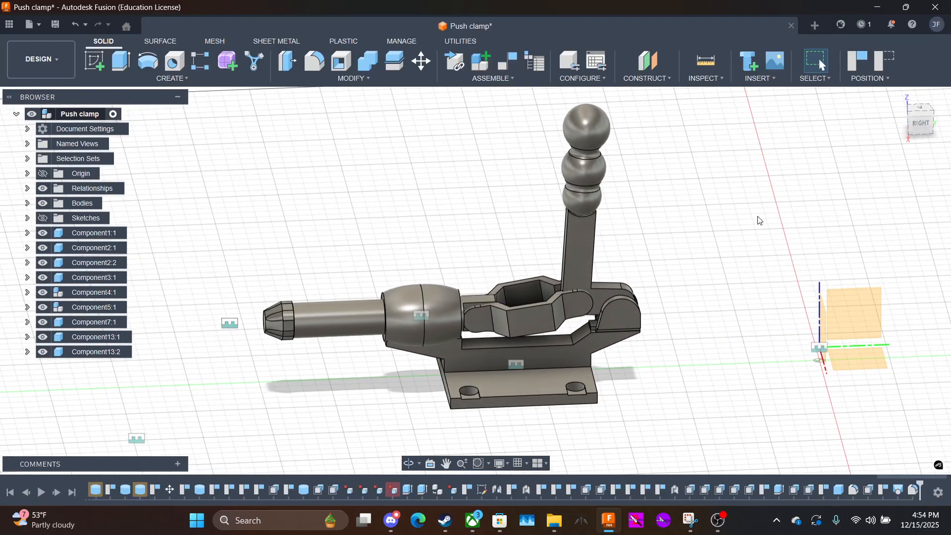
middle_click_drag(746, 273, 756, 319)
scroll(755, 321, "down", 3)
scroll(756, 324, "up", 3)
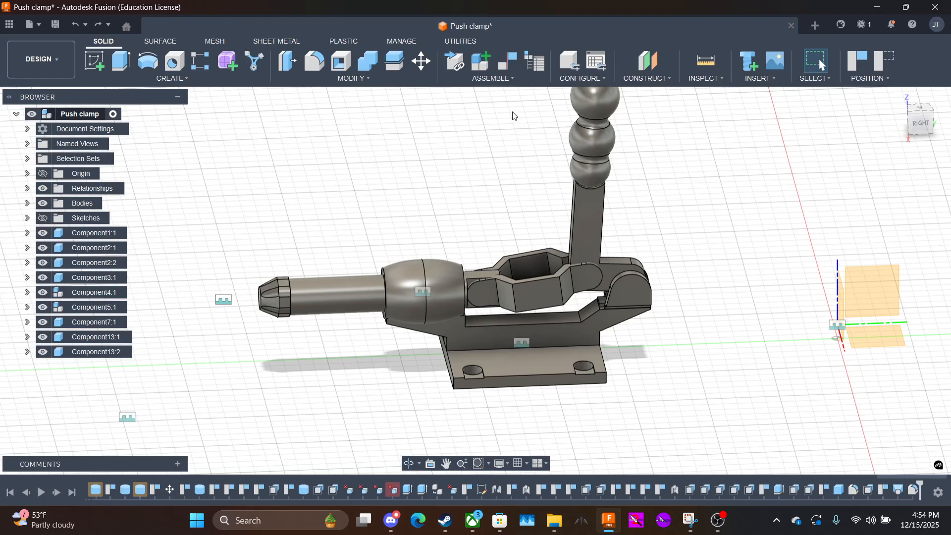
Create an as-built slider joint between the plunger rod and the barrel-shaped guide, with its origin at the guide's front end
left_click(500, 79)
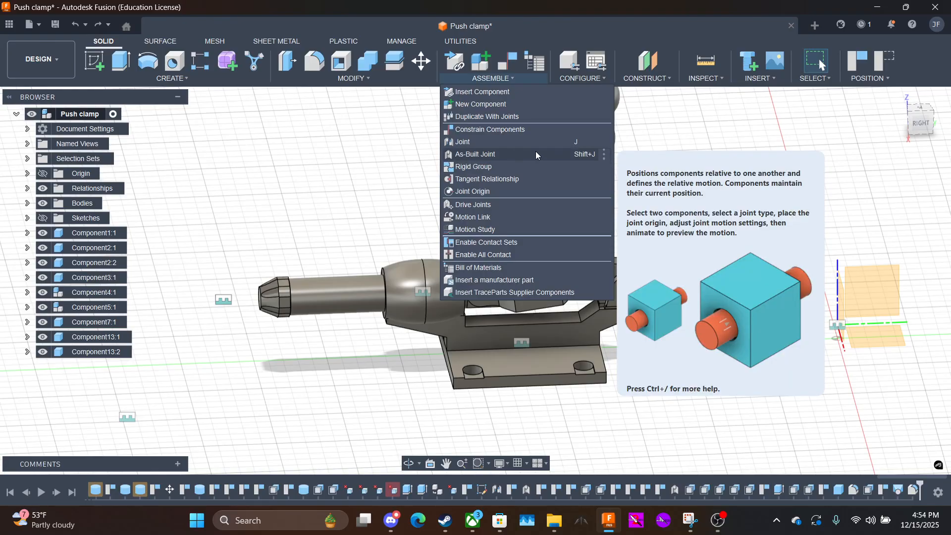
left_click(531, 152)
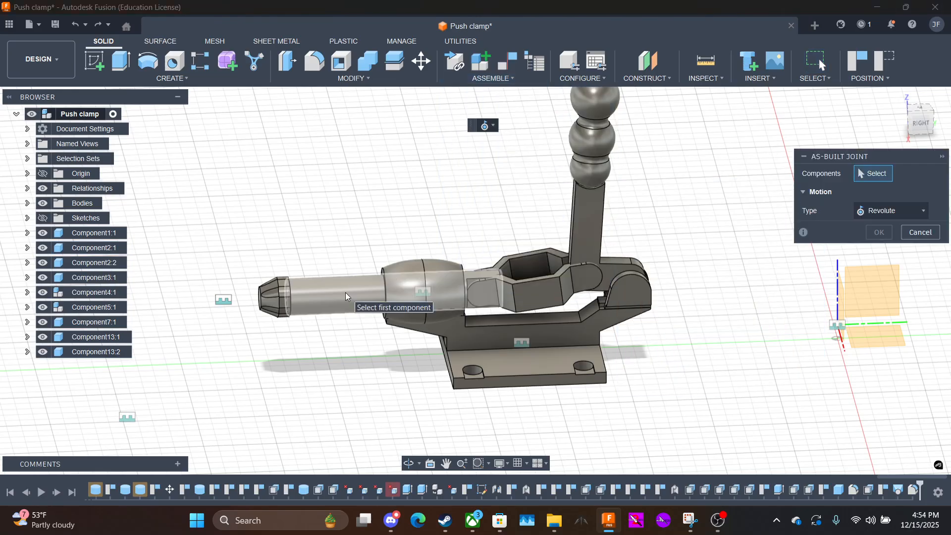
left_click(861, 208)
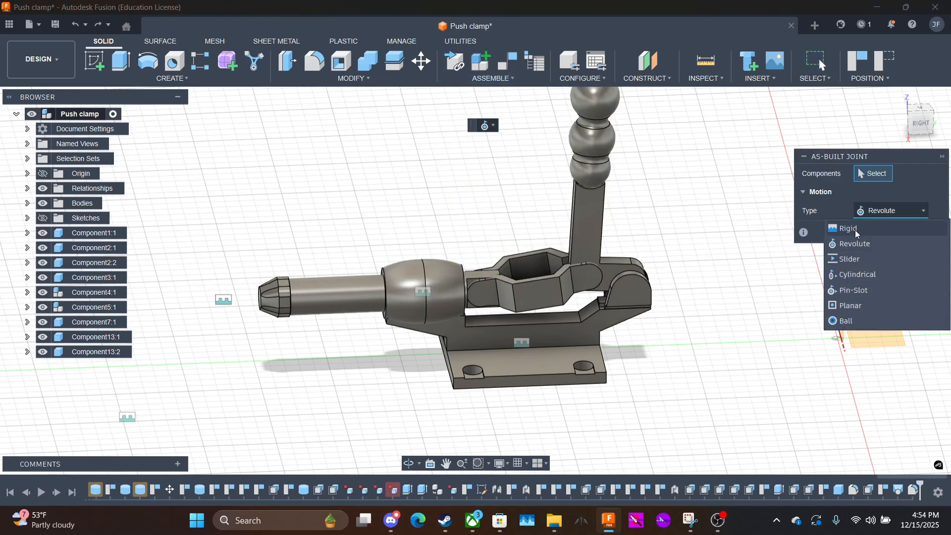
left_click(848, 259)
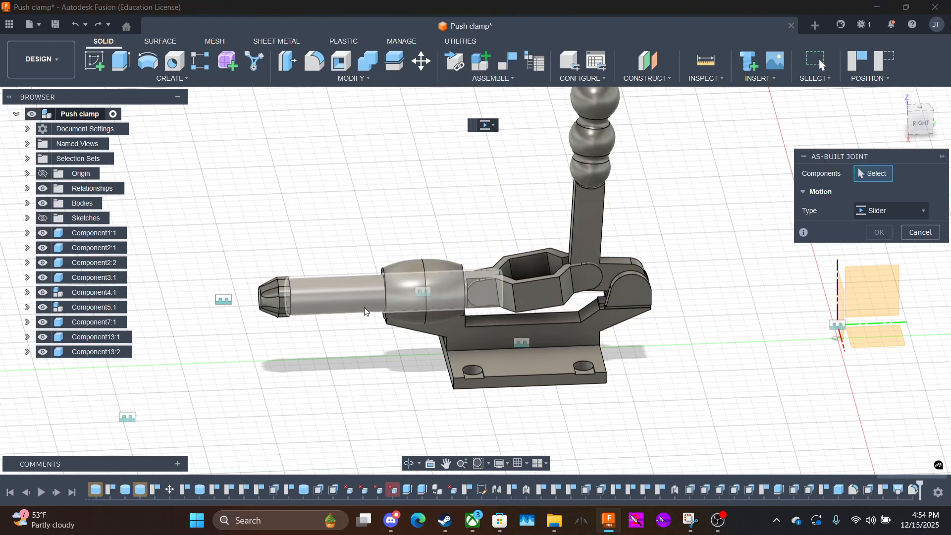
left_click(337, 299)
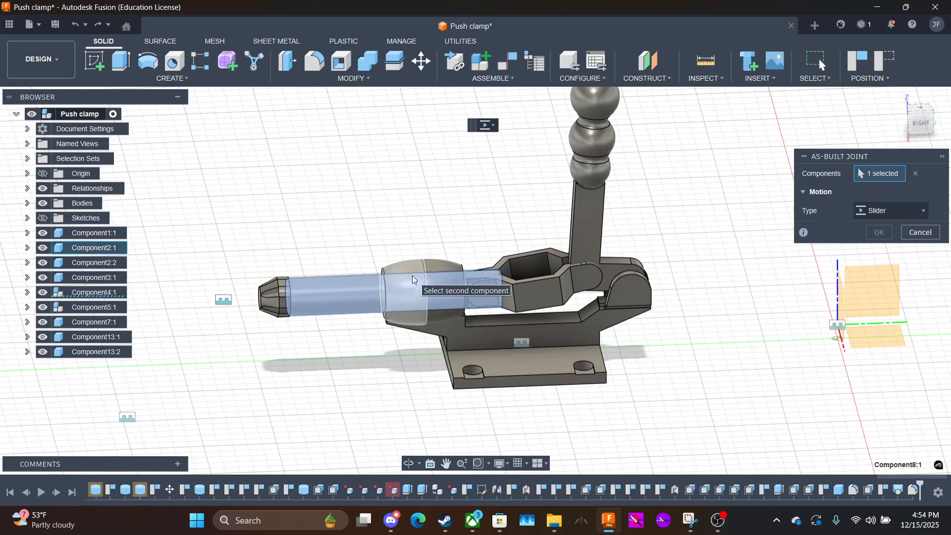
left_click(412, 275)
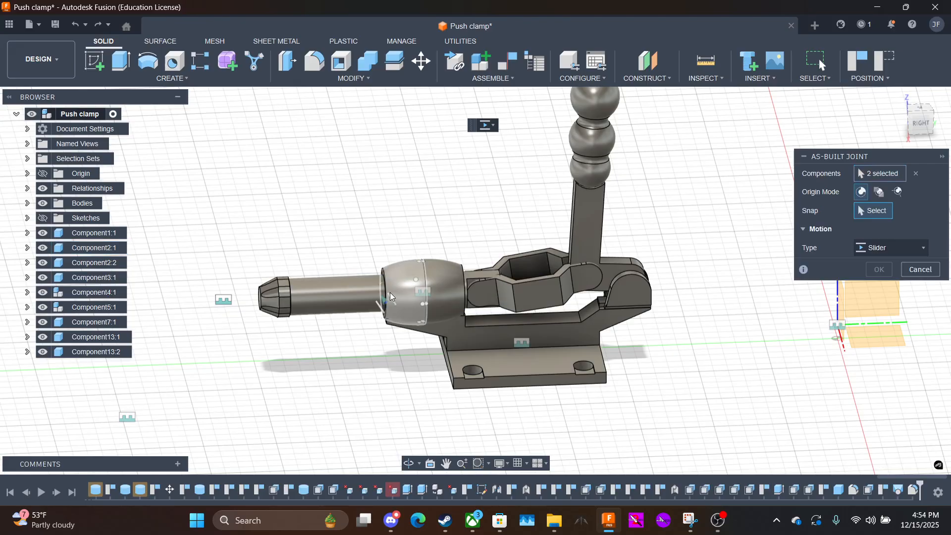
left_click(920, 145)
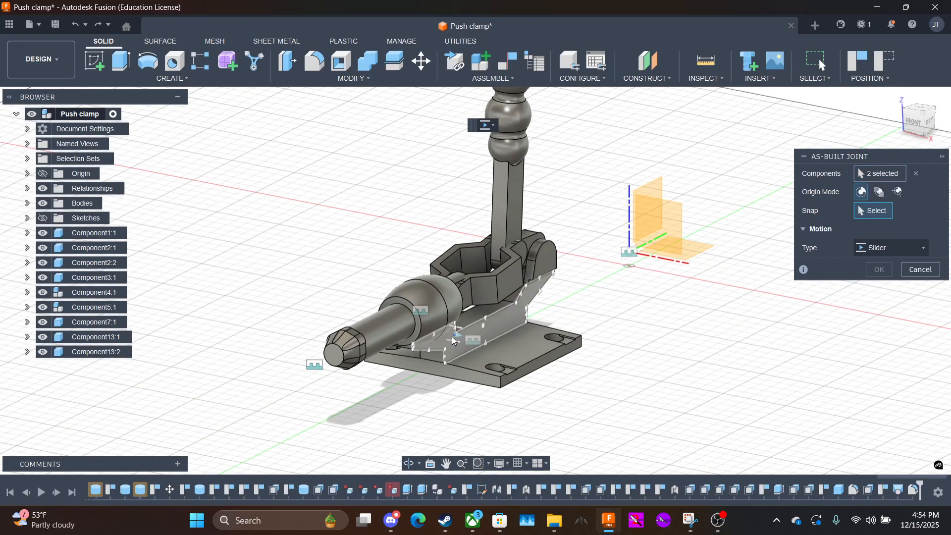
left_click(411, 314)
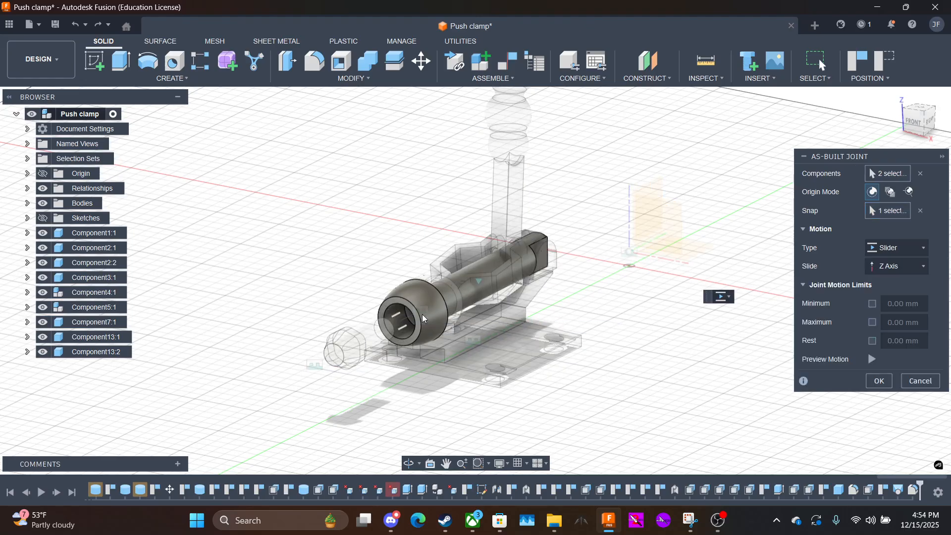
left_click(882, 386)
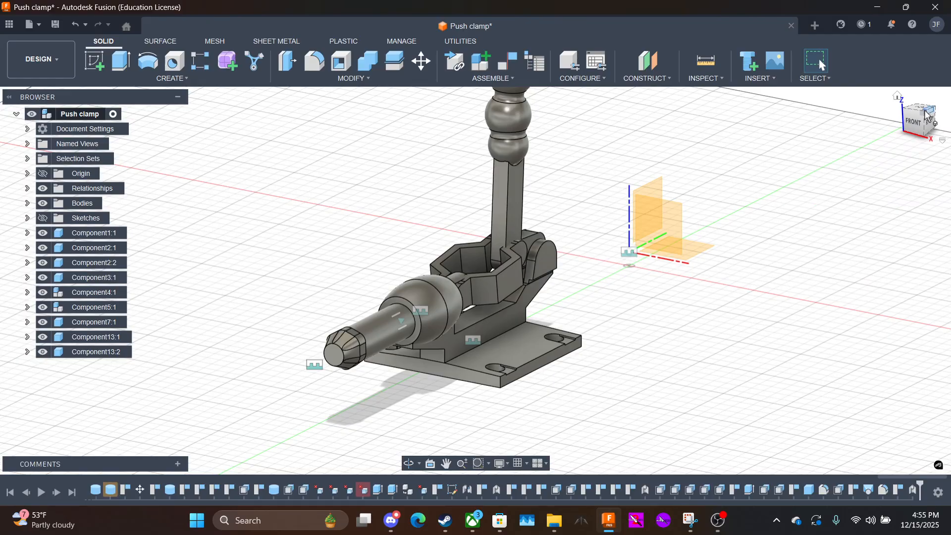
Add an as-built revolute joint between the near side link and the plunger rod at the link's front pivot, and test its motion
left_click_drag(926, 122, 897, 127)
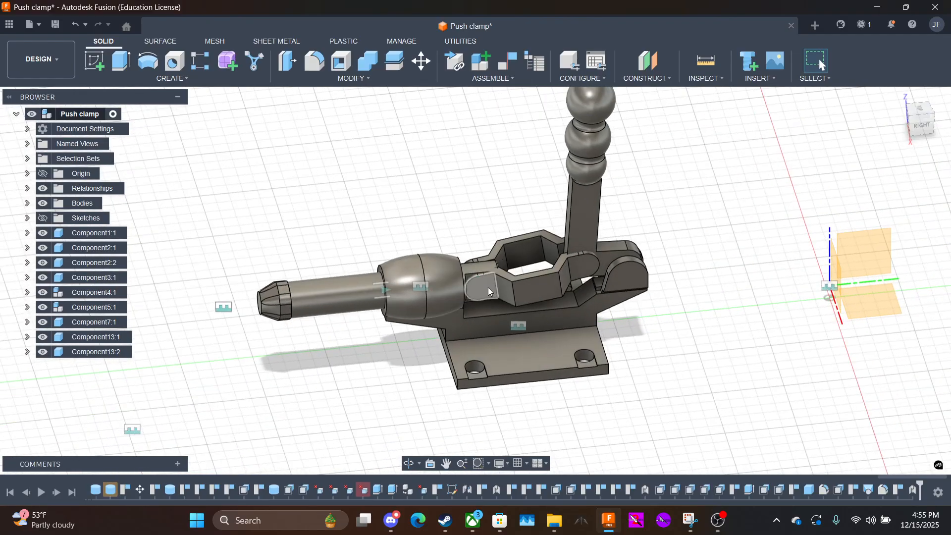
key("shift+j")
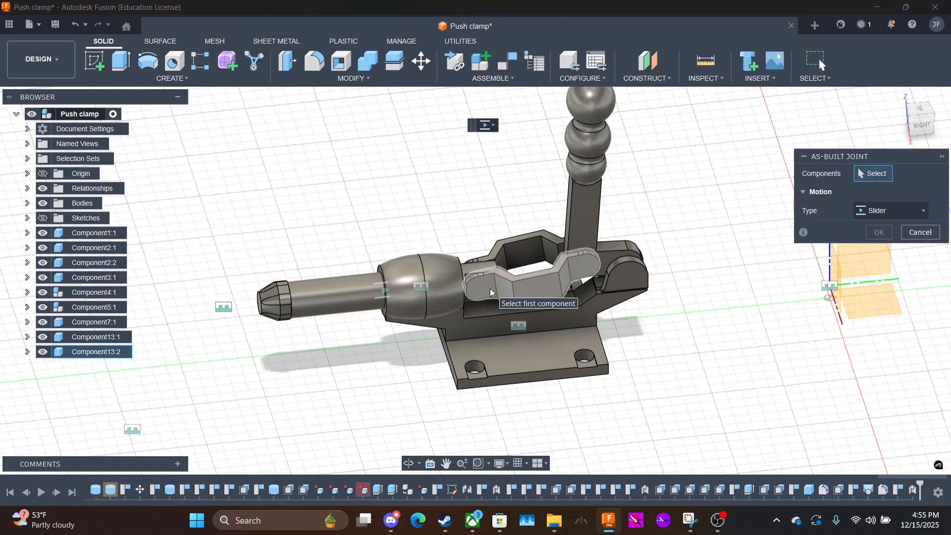
left_click(489, 289)
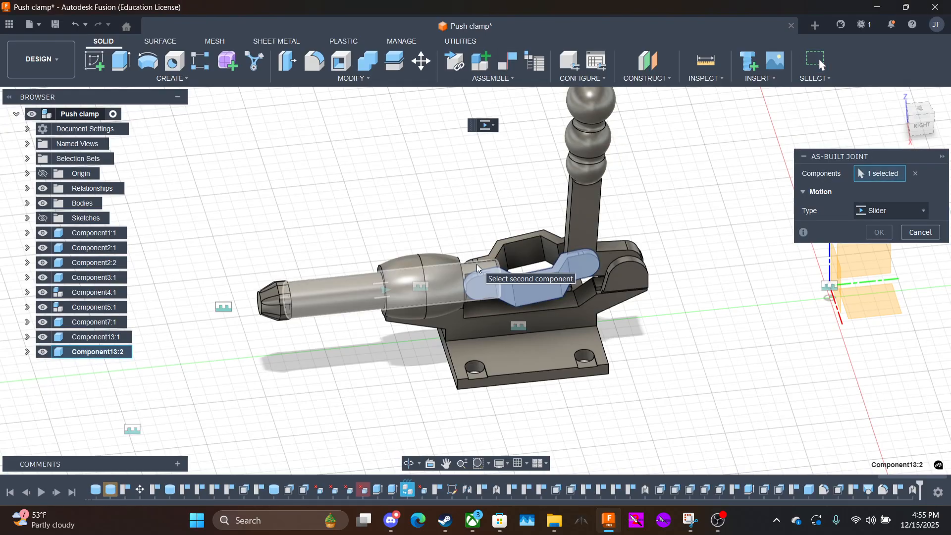
left_click(478, 268)
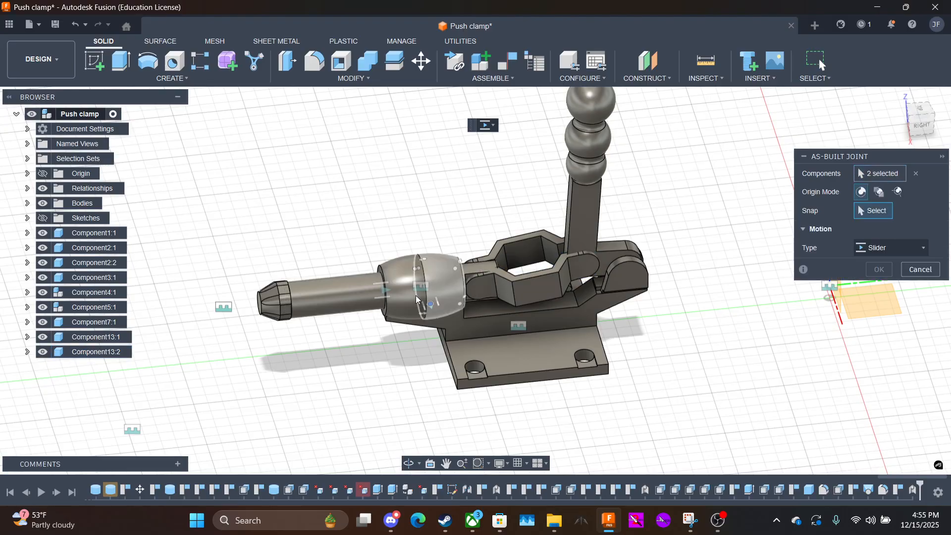
left_click(869, 247)
left_click(852, 279)
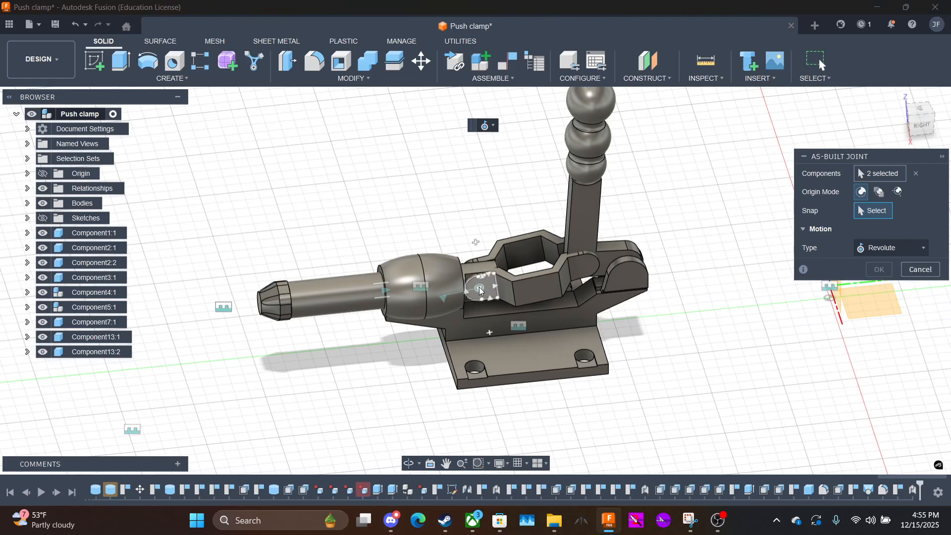
left_click(478, 287)
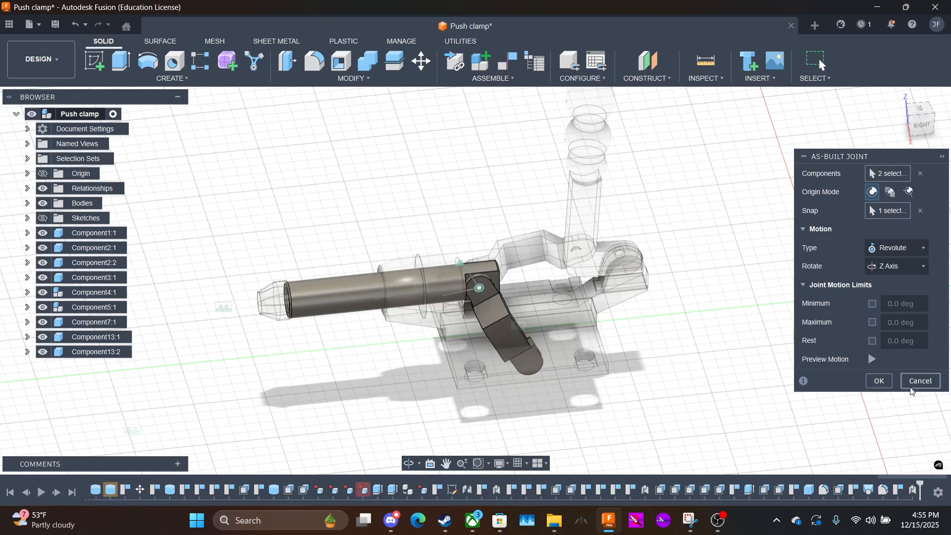
left_click(879, 380)
mouse_move(579, 269)
left_mouse_down()
mouse_move(516, 260)
mouse_move(583, 266)
left_mouse_up()
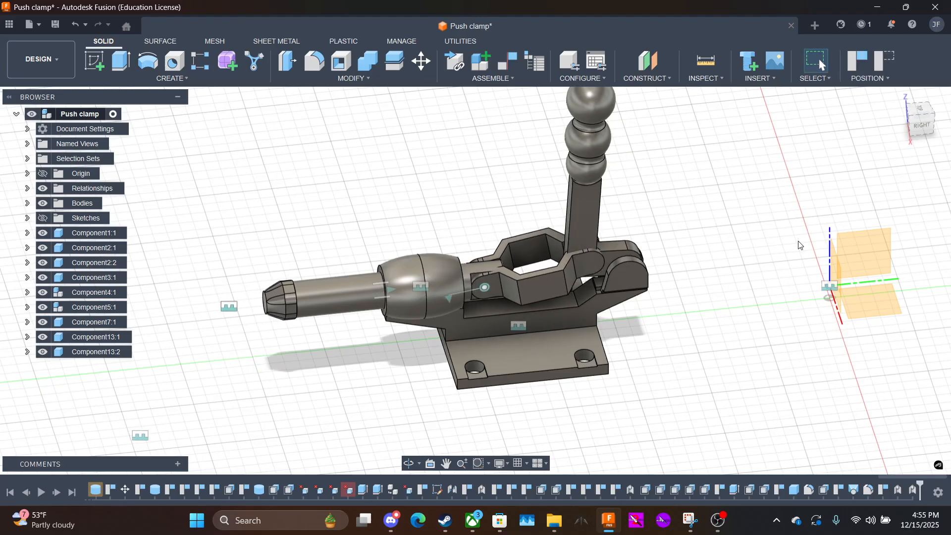
key("ctrl+z")
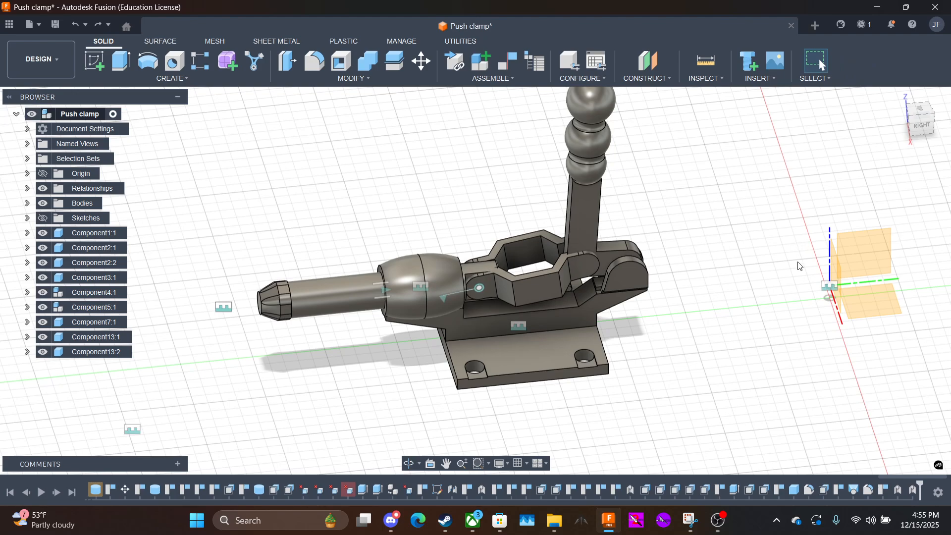
Add an as-built revolute joint between the near side link and the handle at the link's rear pivot, and test the handle's motion
key("shift+j")
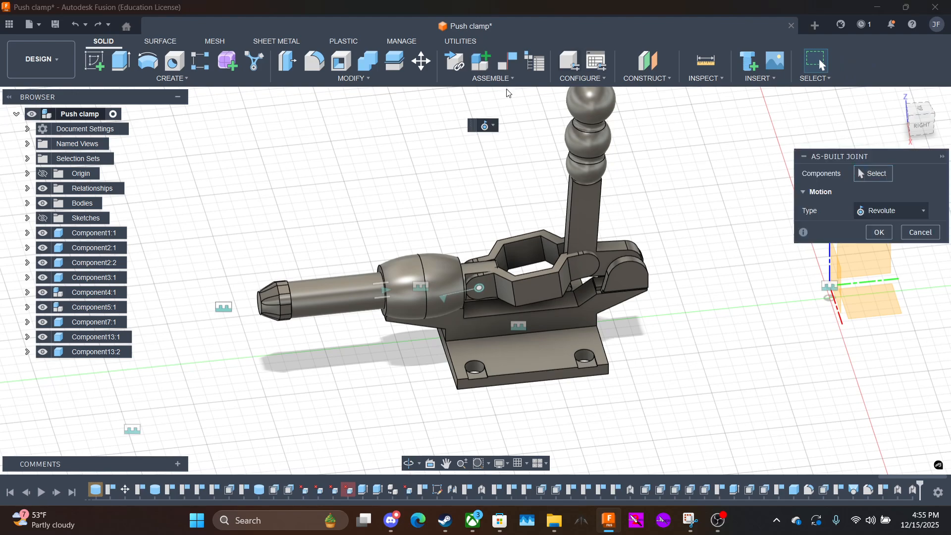
left_click(584, 256)
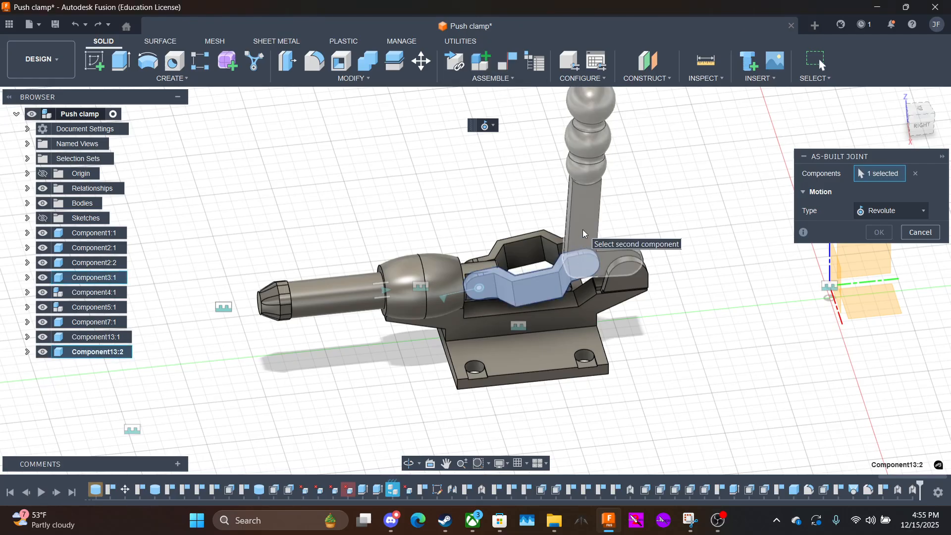
left_click(581, 221)
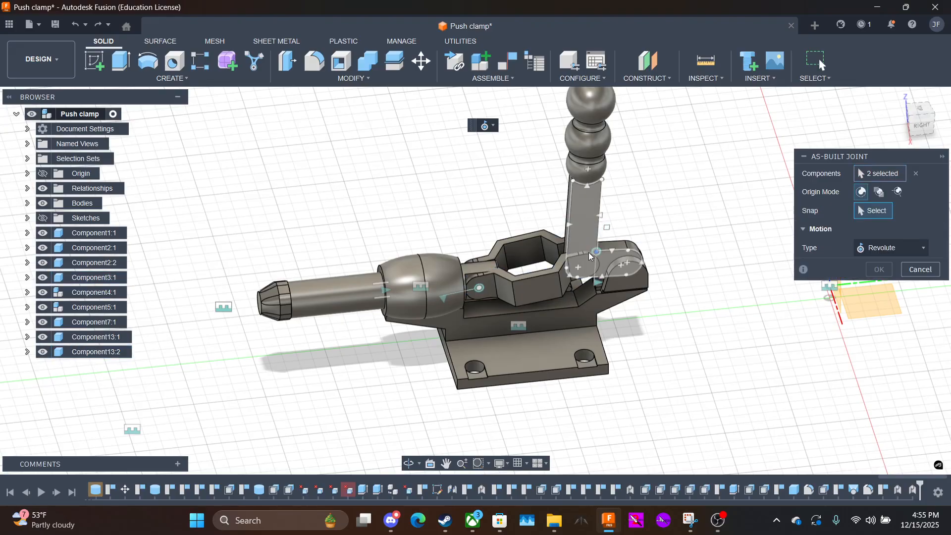
left_click(585, 272)
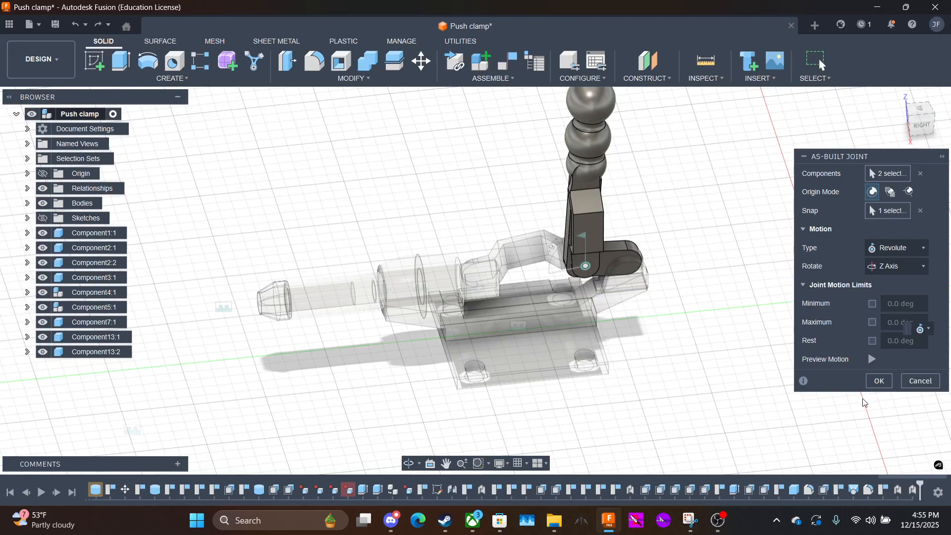
left_click(880, 381)
left_click_drag(597, 152, 628, 156)
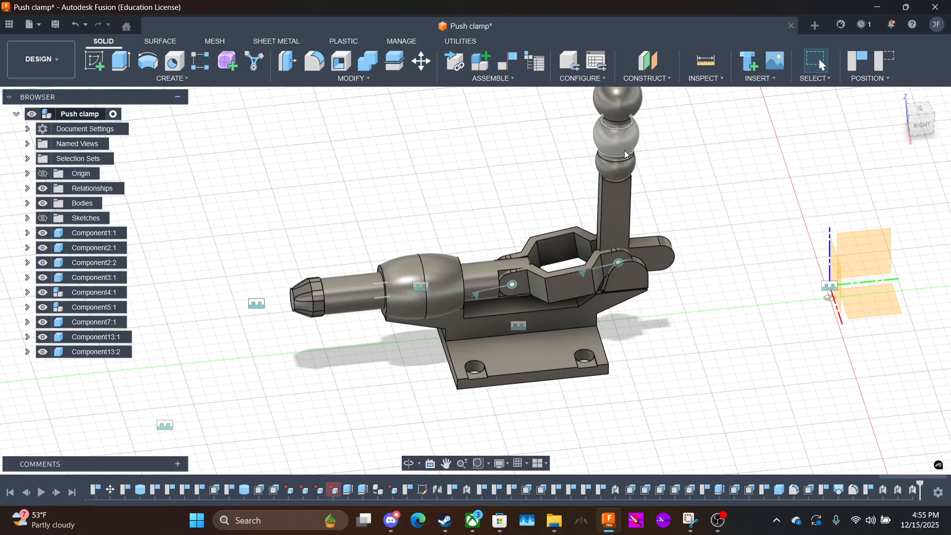
key("ctrl+z")
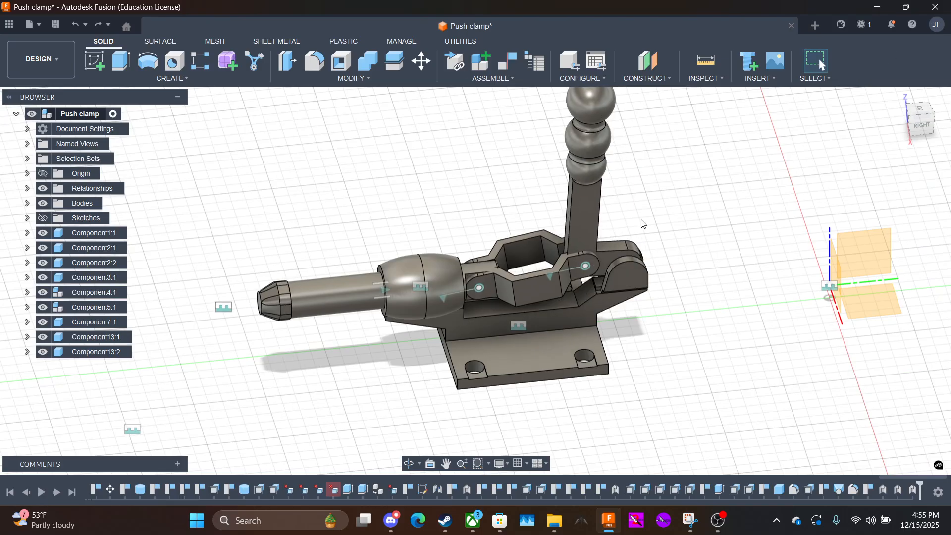
Add an as-built revolute joint between the handle and the base at the base's rounded rear lug, and swing the handle to test the mechanism
key("shift+j")
left_click(629, 246)
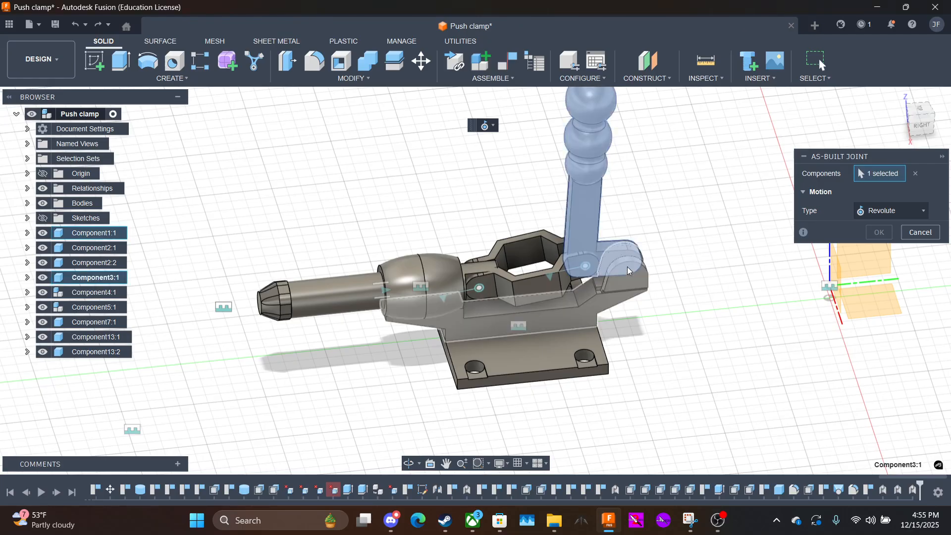
left_click(630, 280)
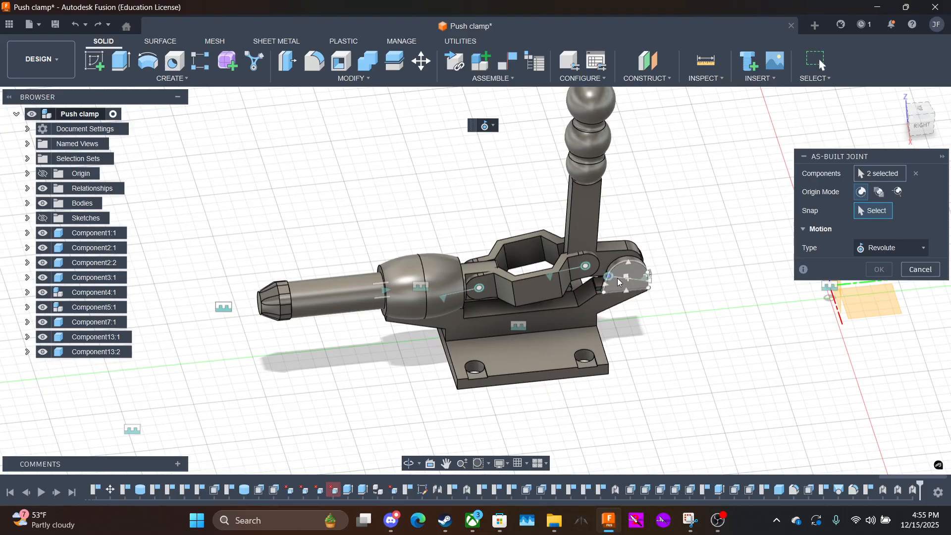
left_click(629, 282)
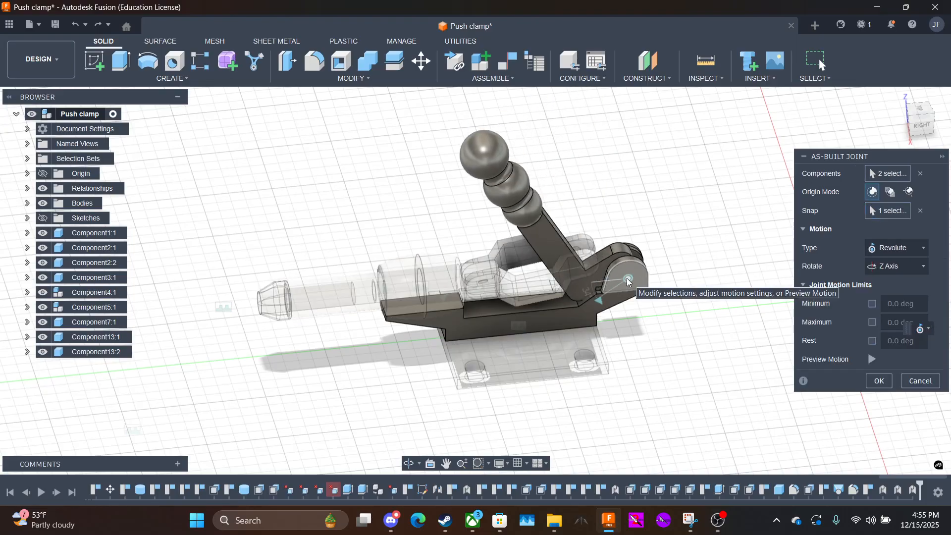
left_click(880, 381)
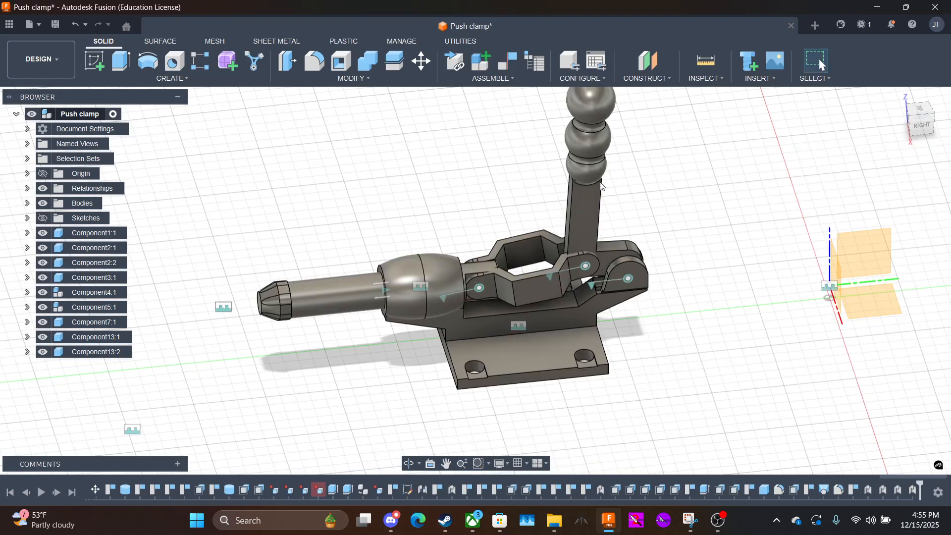
left_click_drag(590, 113, 585, 178)
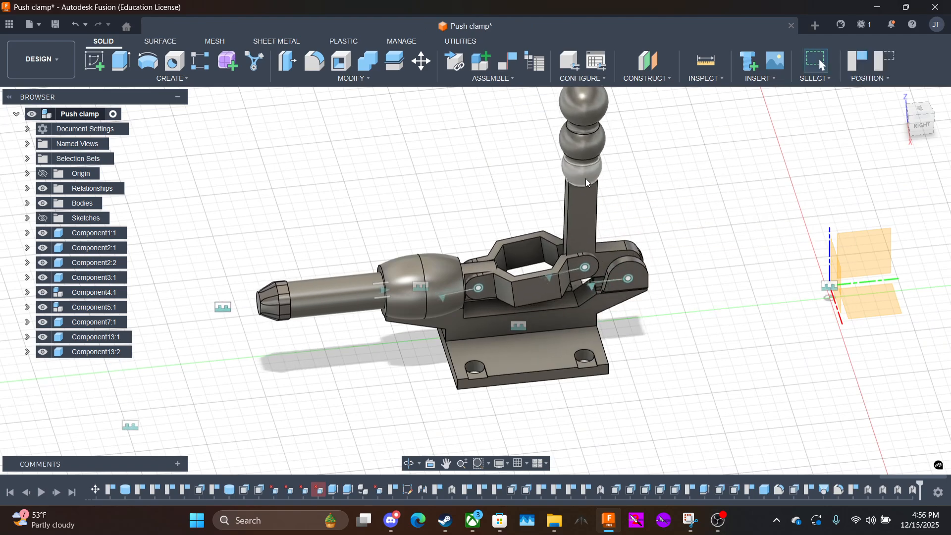
scroll(609, 257, "up", 5)
scroll(441, 256, "down", 2)
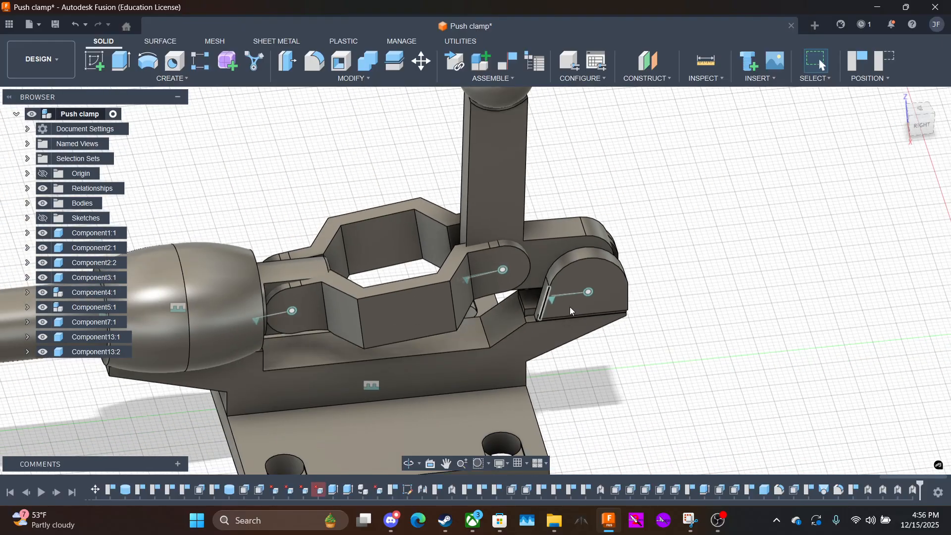
Enable contact sets and create a new contact set between the handle and the base
left_click(508, 75)
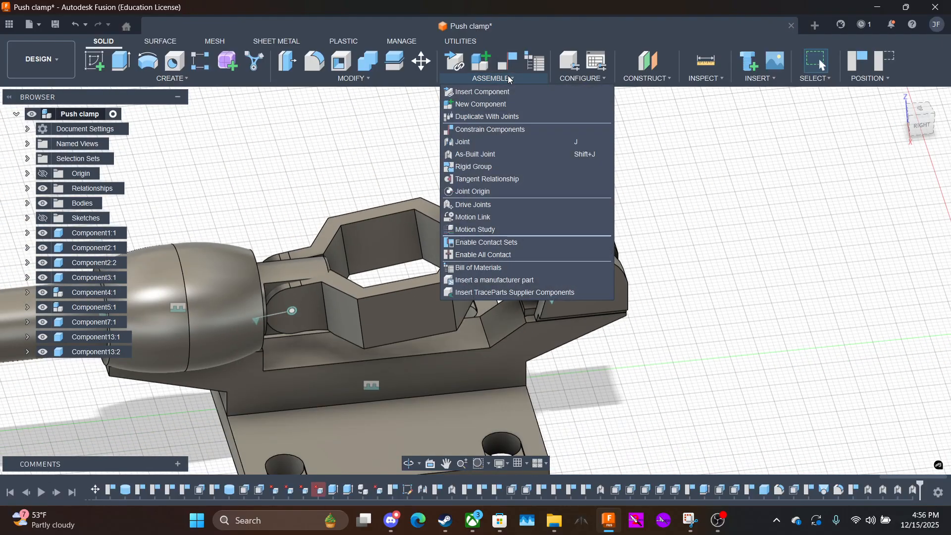
left_click(483, 242)
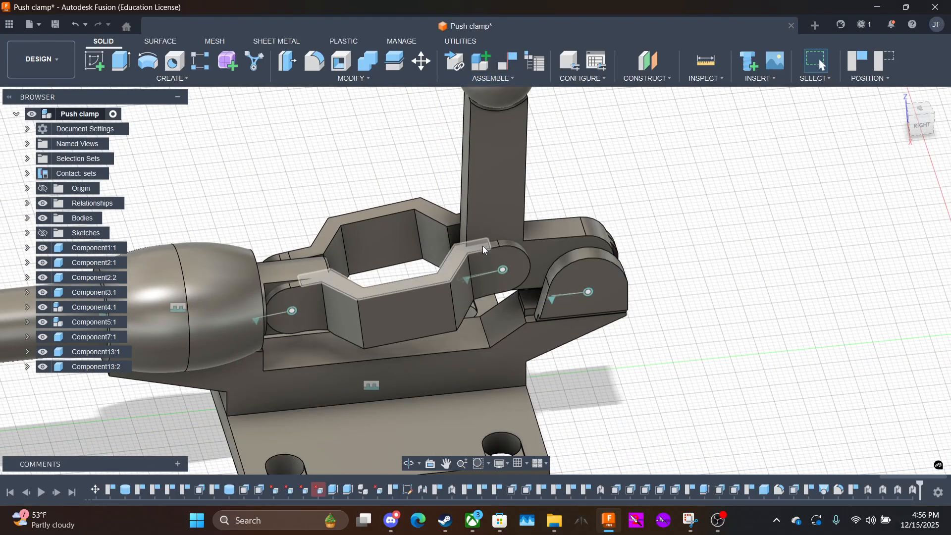
right_click(77, 174)
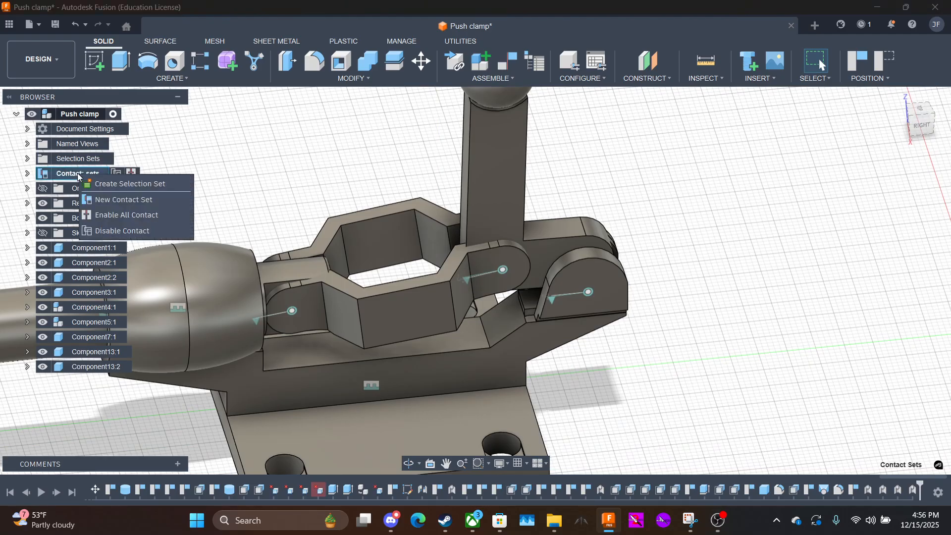
left_click(117, 197)
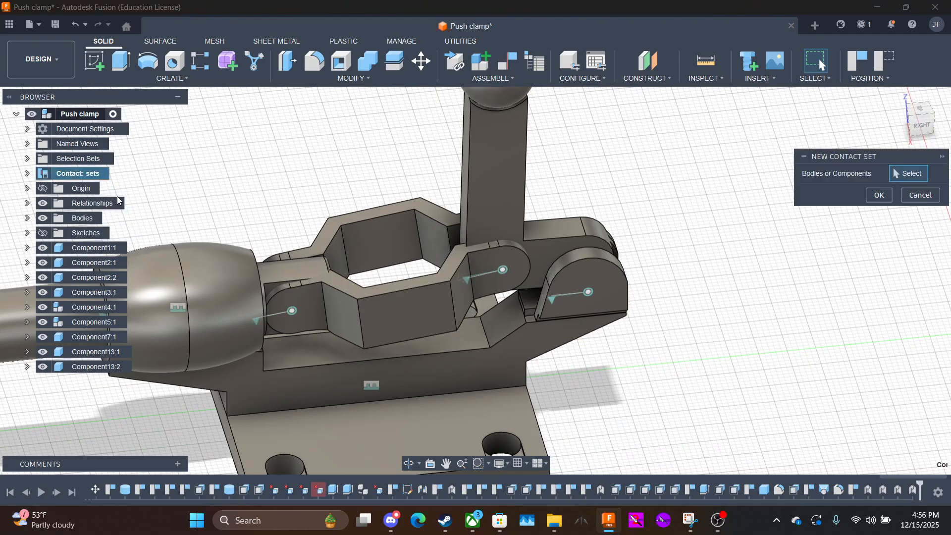
left_click(546, 248)
left_click(536, 319)
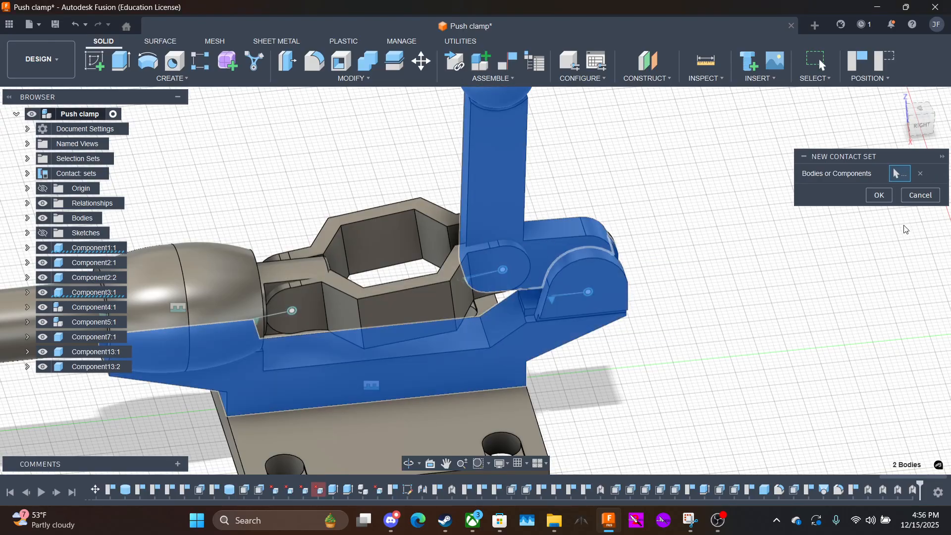
left_click(878, 195)
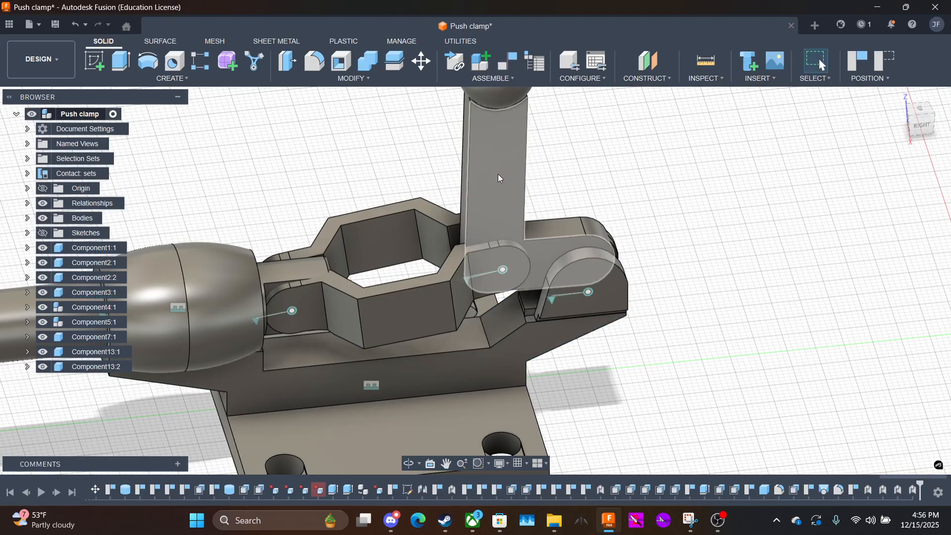
Swing the handle to test its contact with the base, and disable contact for the assembly
left_click_drag(498, 175, 465, 169)
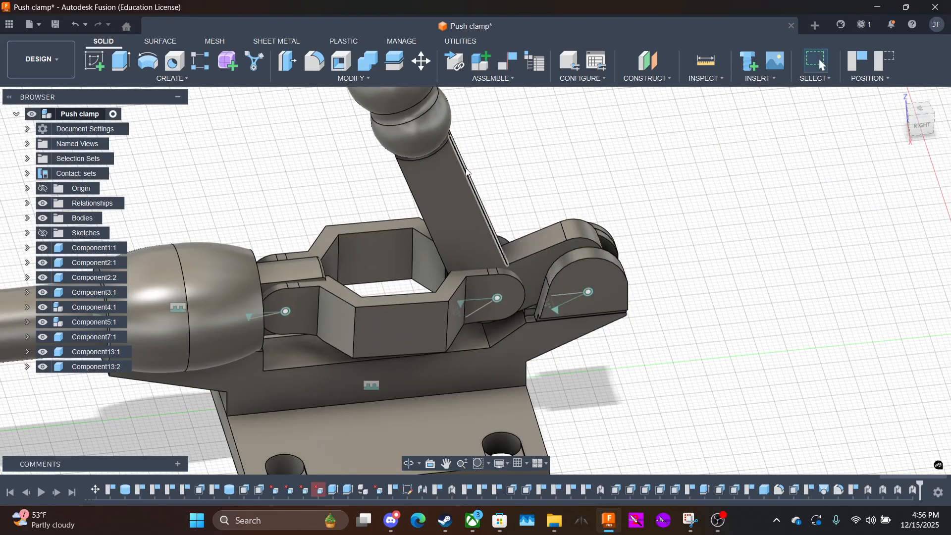
scroll(495, 166, "down", 5)
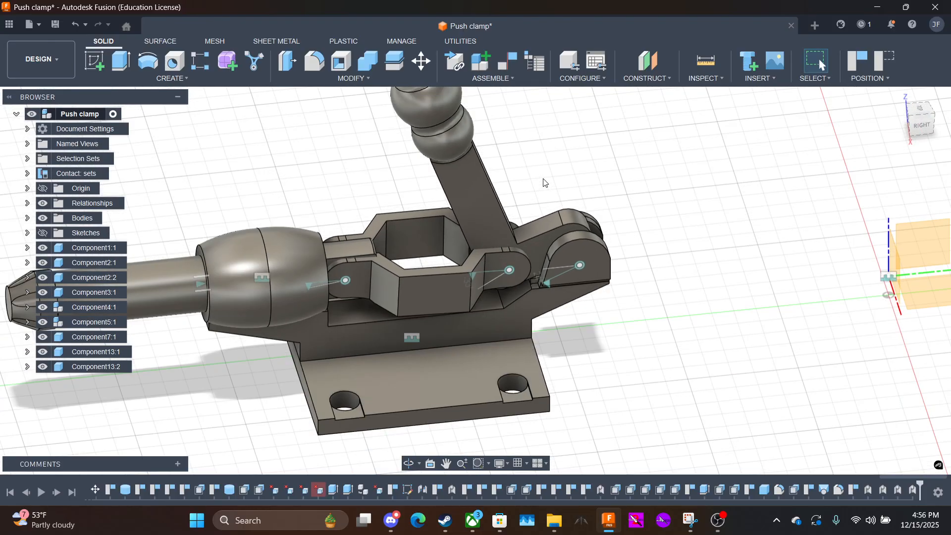
middle_click_drag(549, 168, 535, 249)
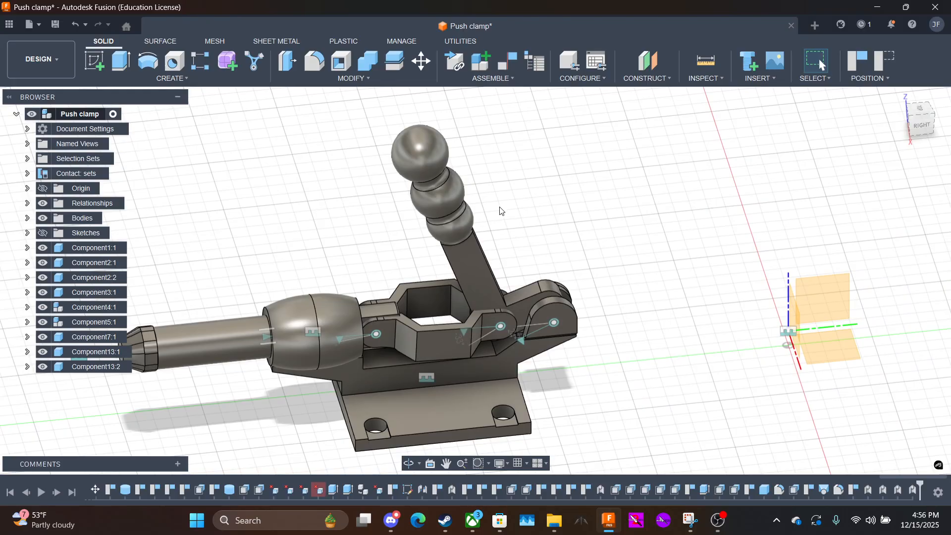
left_click_drag(439, 200, 748, 294)
right_click(80, 173)
left_click(150, 230)
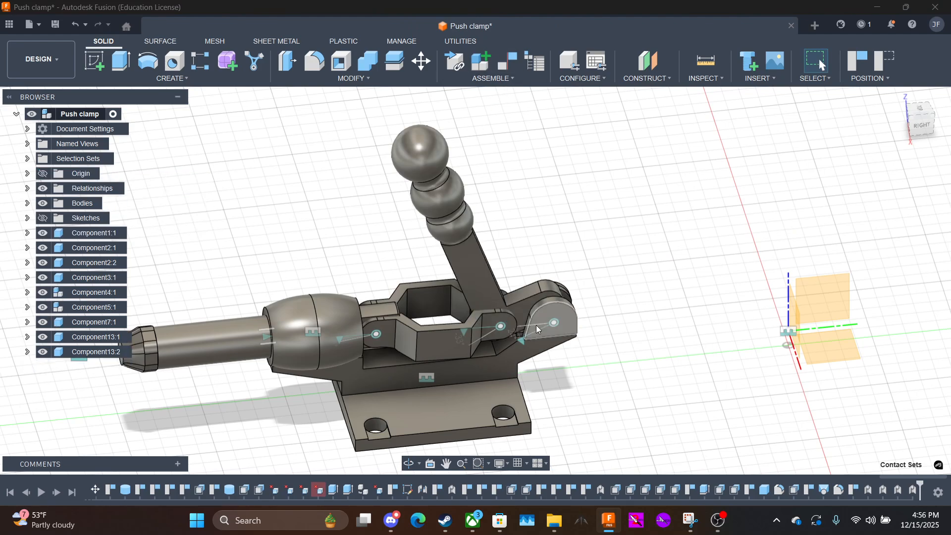
right_click(553, 325)
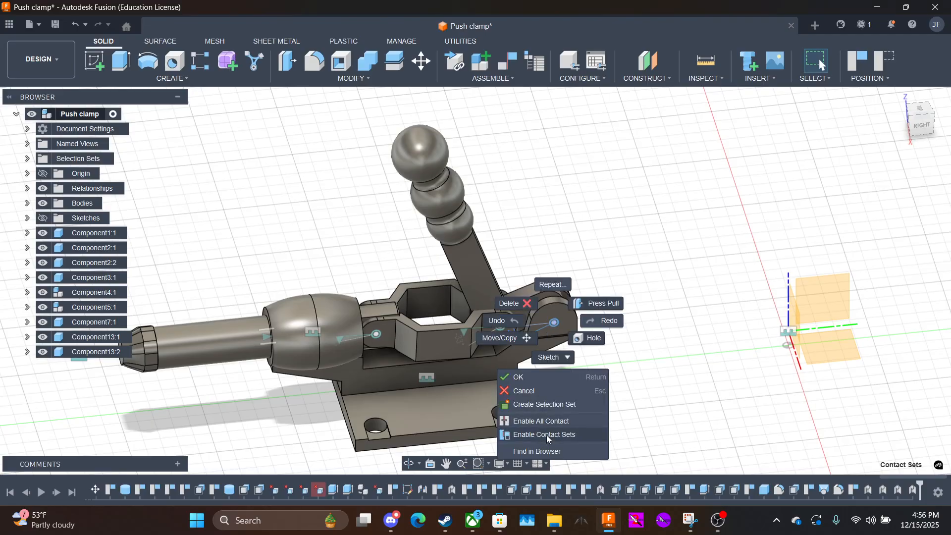
left_click(659, 375)
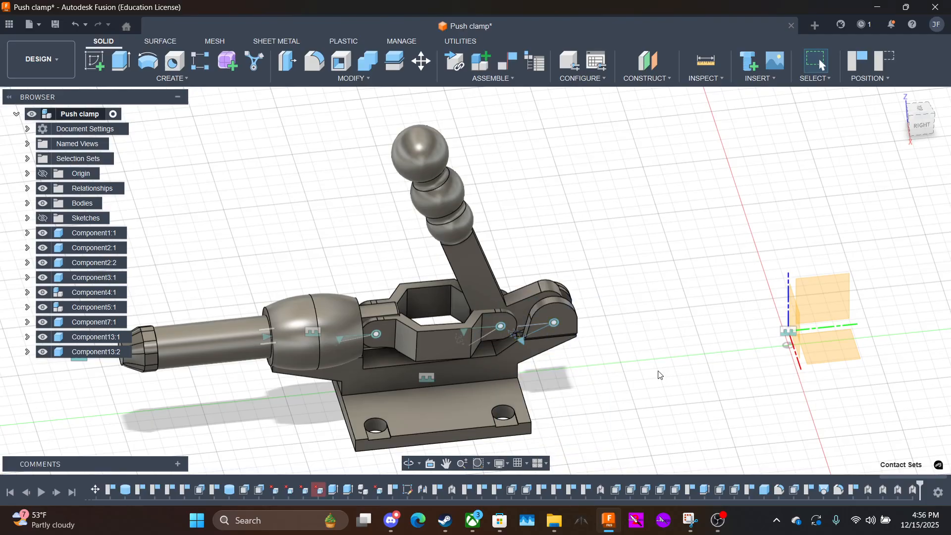
right_click(557, 323)
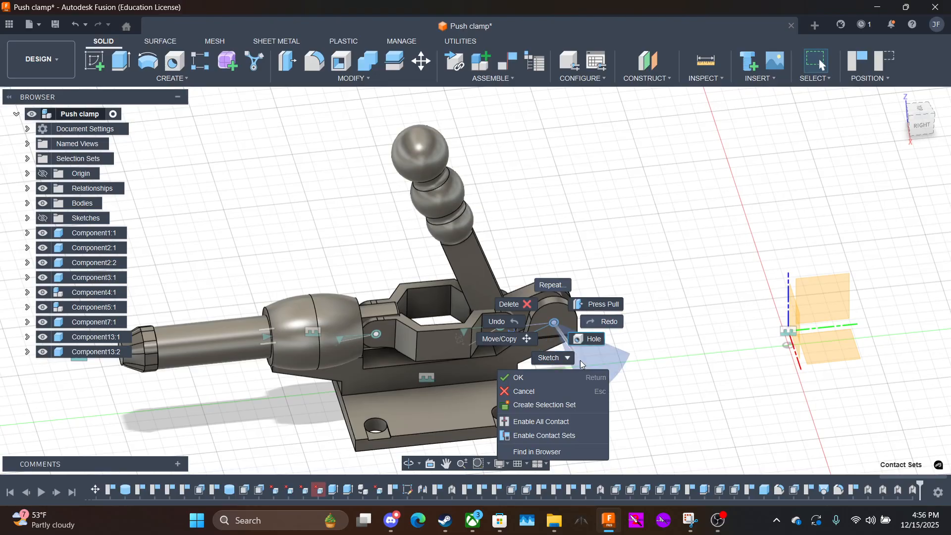
left_click(848, 281)
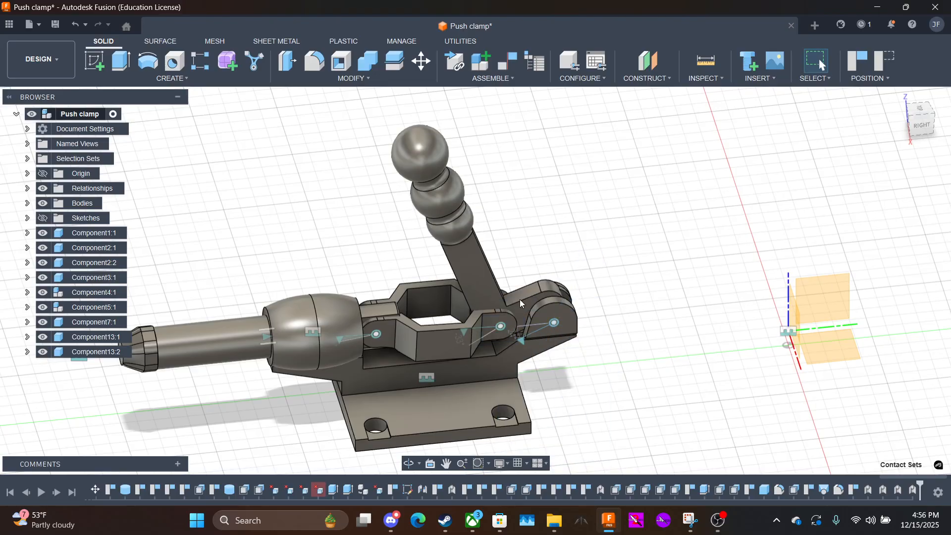
scroll(560, 312, "up", 5)
double_click(550, 335)
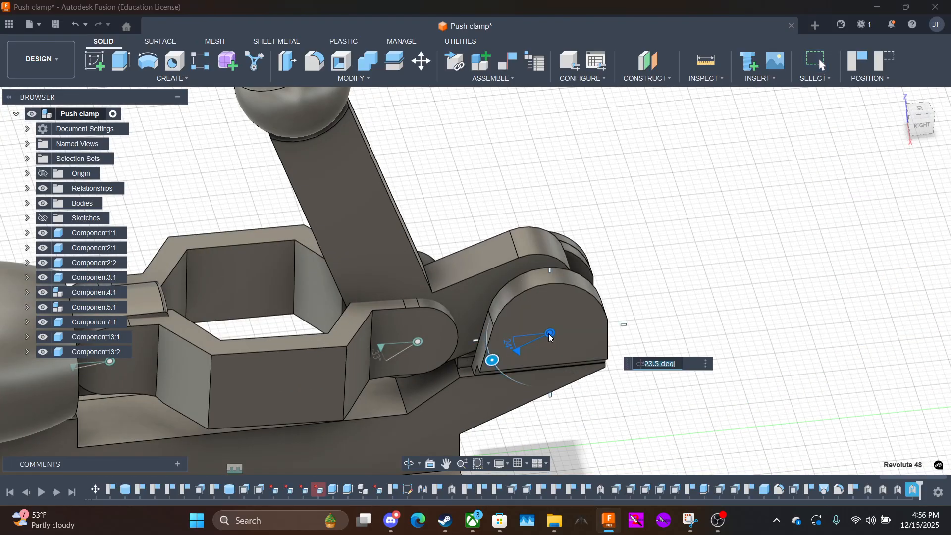
right_click(550, 338)
key("Escape")
key("Escape")
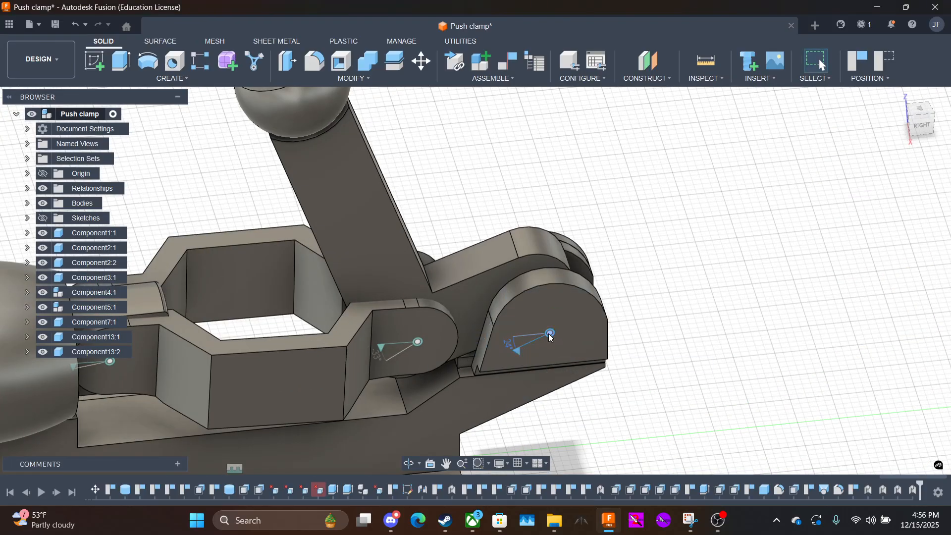
Limit the revolute joint at the base's rear lug to a minimum of -150 deg and maximum of 0 deg, and test the handle's swing
right_click(549, 338)
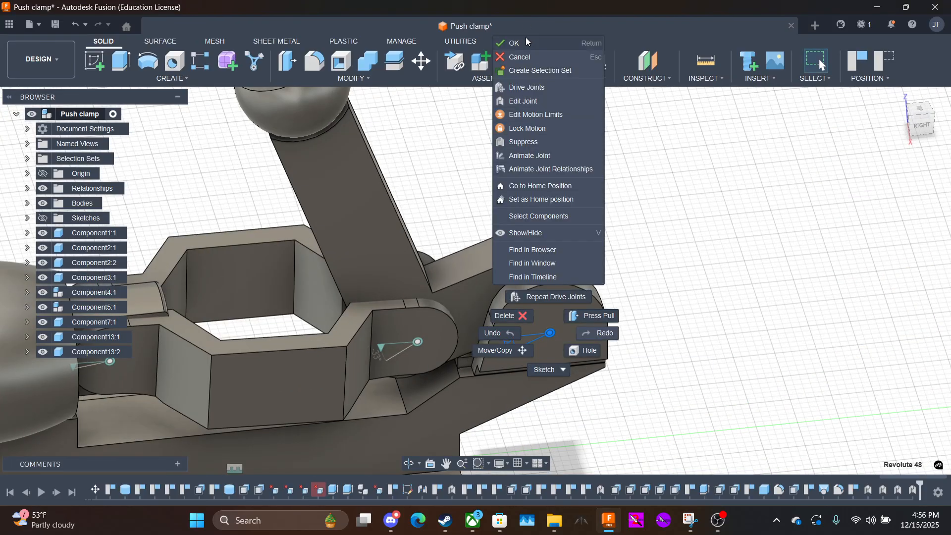
left_click(522, 101)
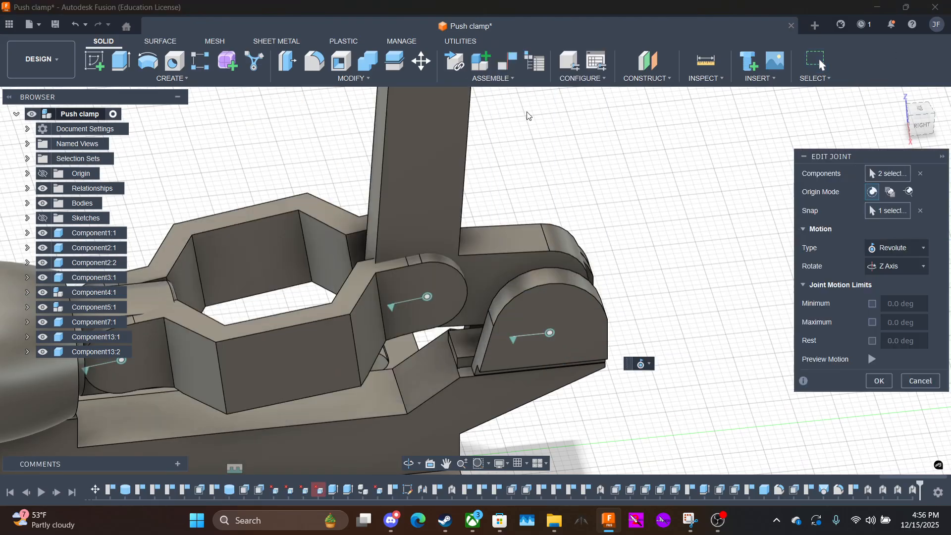
left_click(872, 302)
left_click(870, 322)
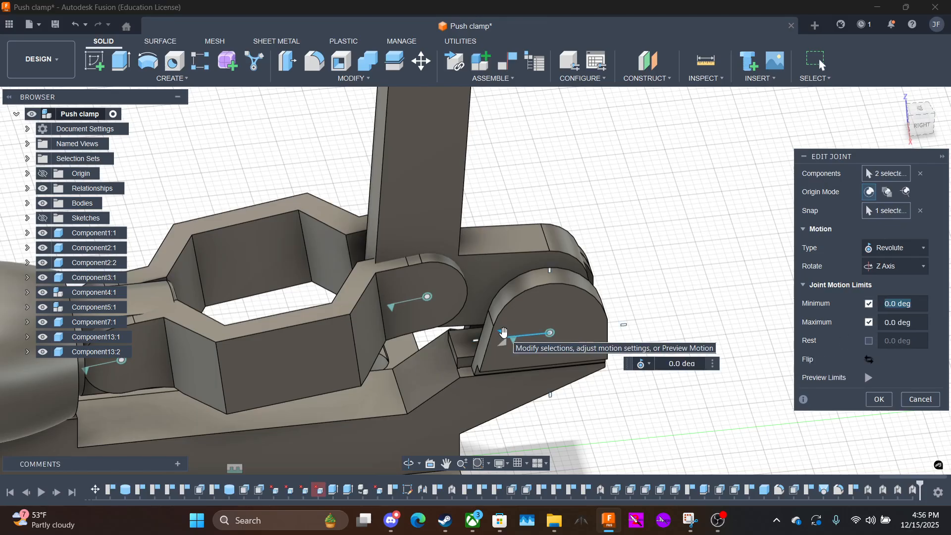
left_click_drag(504, 334, 598, 310)
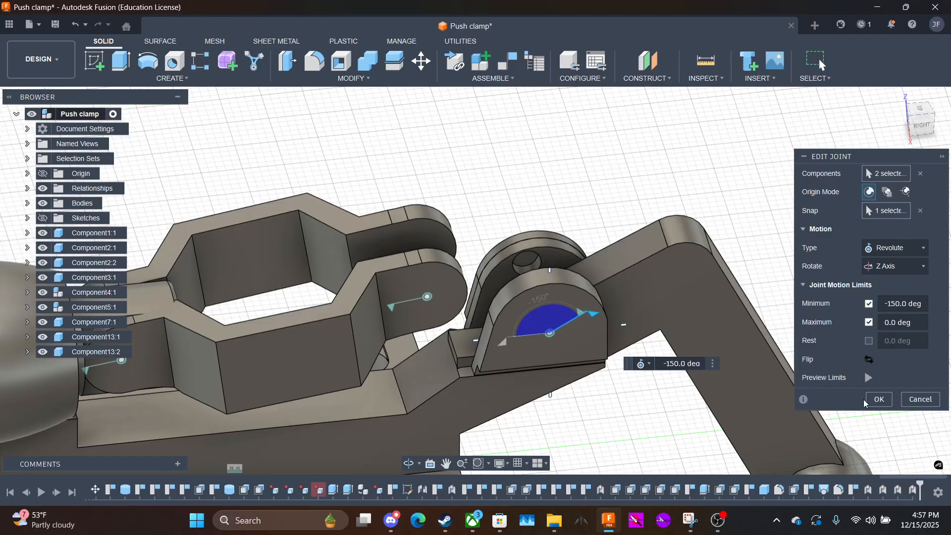
left_click(880, 399)
middle_click_drag(451, 208, 607, 232, "shift")
left_click_drag(605, 229, 417, 180)
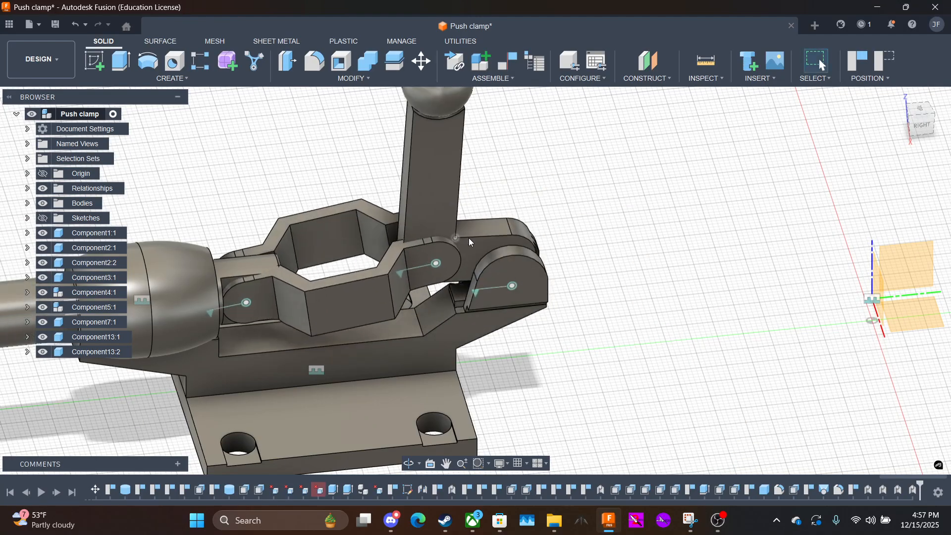
scroll(469, 238, "down", 6)
scroll(310, 270, "up", 5)
middle_click_drag(485, 272, 397, 335)
scroll(396, 335, "up", 2)
scroll(402, 331, "down", 6)
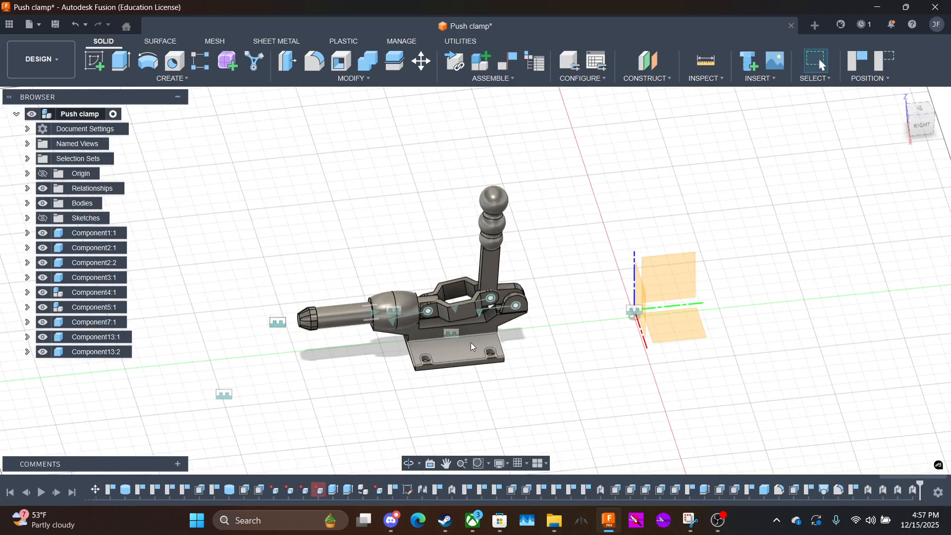
scroll(472, 346, "up", 3)
scroll(496, 332, "down", 5)
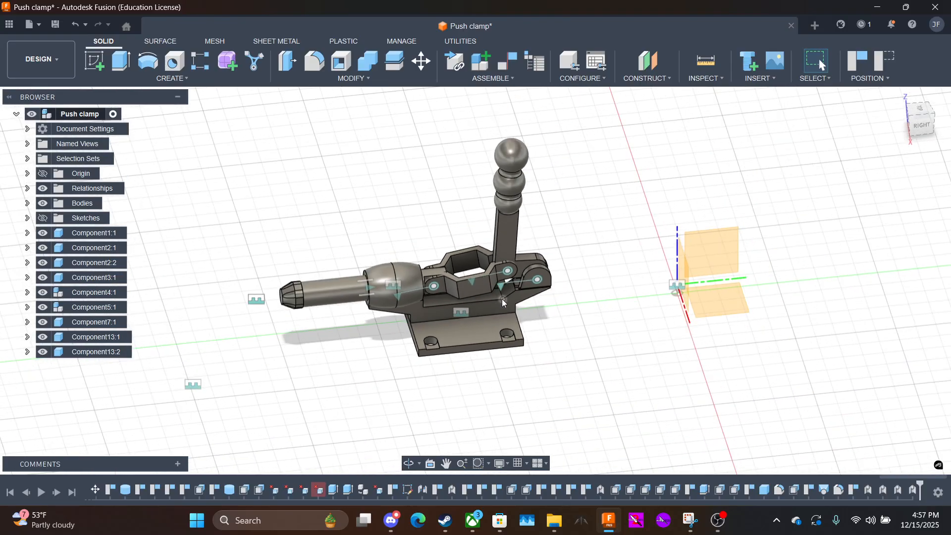
scroll(495, 365, "up", 6)
scroll(486, 342, "down", 3)
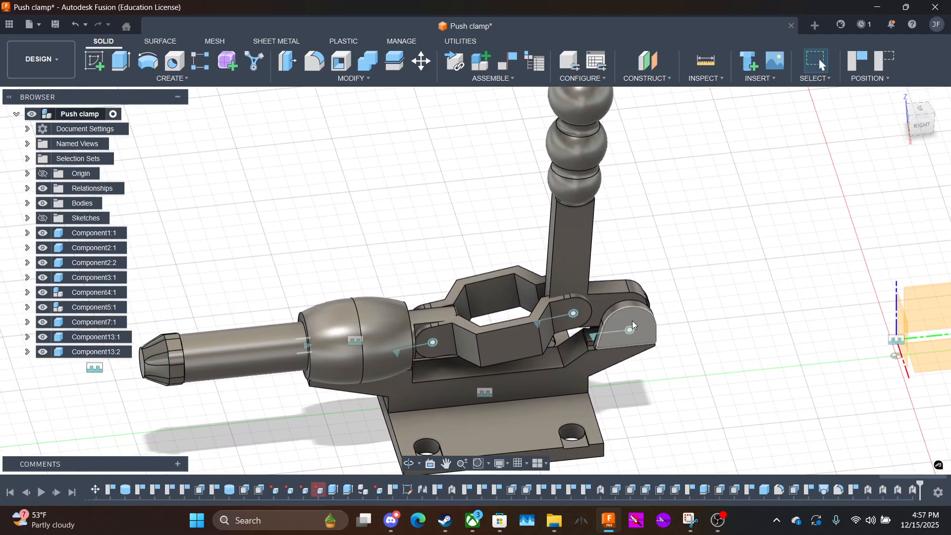
left_click(718, 520)
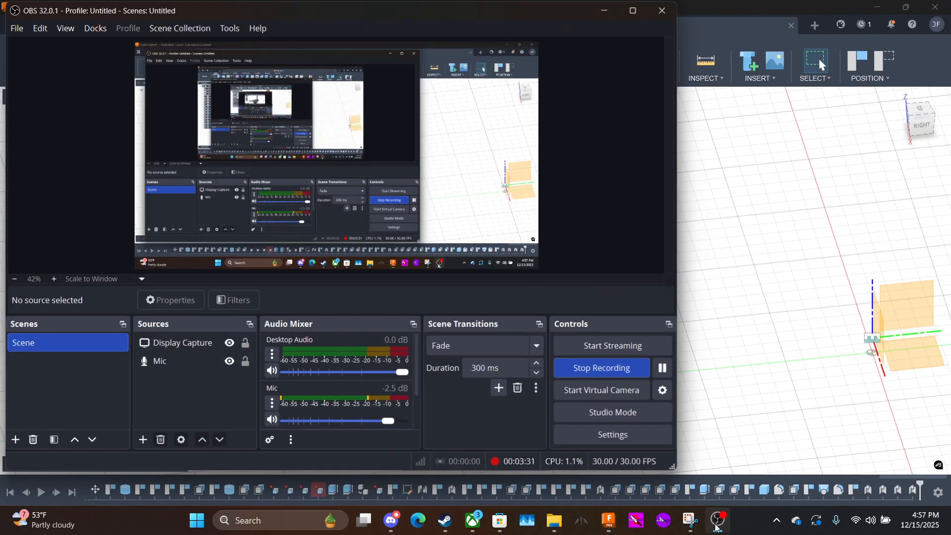